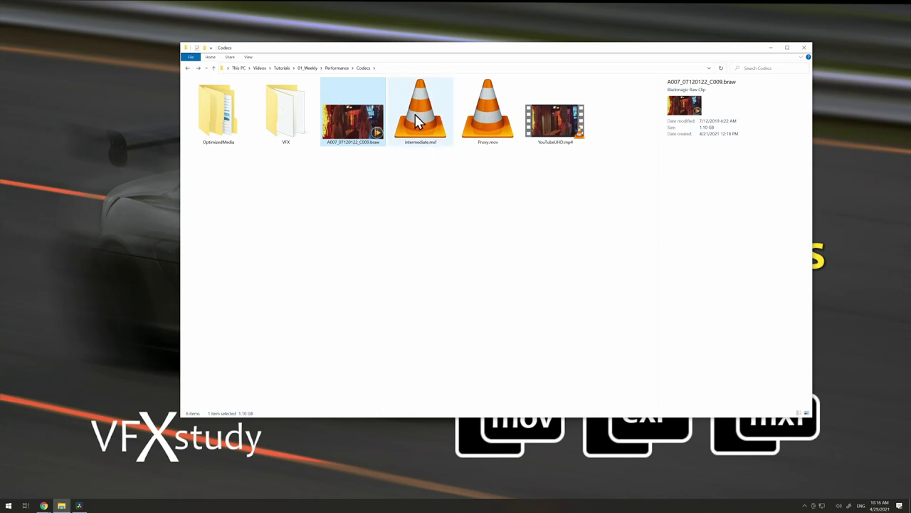
Compare the file details of intermediate.mxf, Proxy.mov, A007_07120122_C009.braw and YouTubeUHD.mp4 in the Codecs folder
{"action": "left_click", "coordinate": [419, 123]}
{"action": "left_click", "coordinate": [486, 128]}
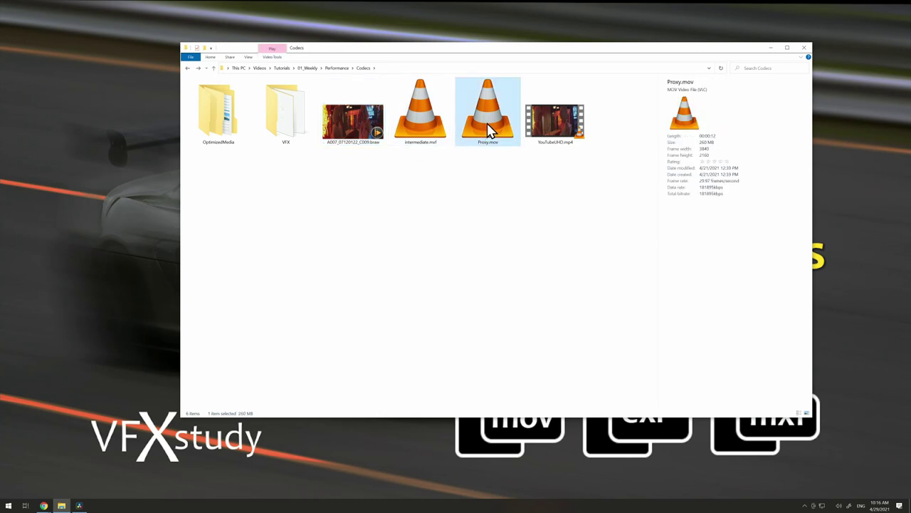
{"action": "left_click", "coordinate": [411, 126]}
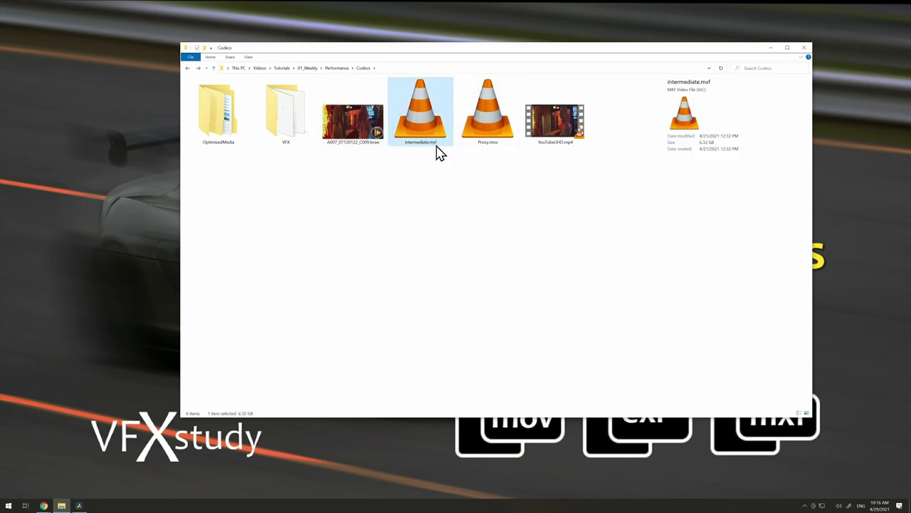
{"action": "left_click", "coordinate": [500, 135]}
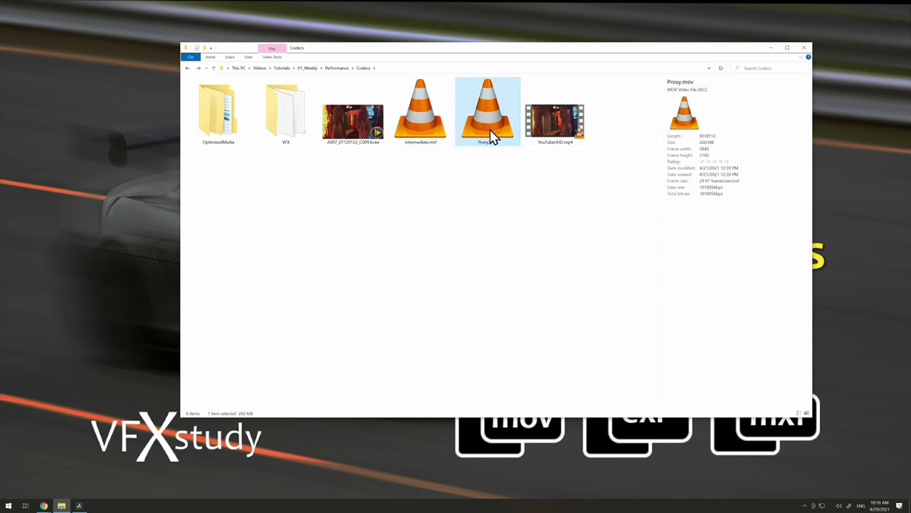
{"action": "left_click", "coordinate": [358, 134]}
{"action": "left_click", "coordinate": [421, 126]}
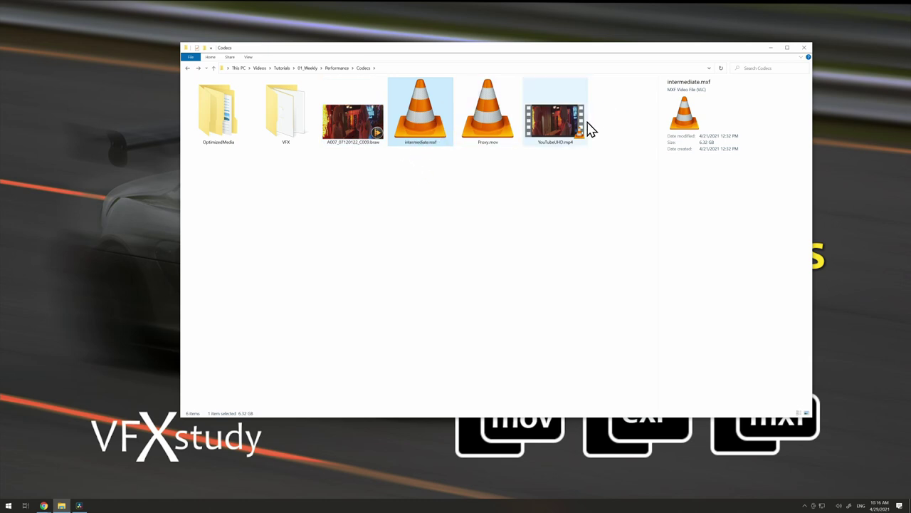
{"action": "left_click", "coordinate": [562, 137]}
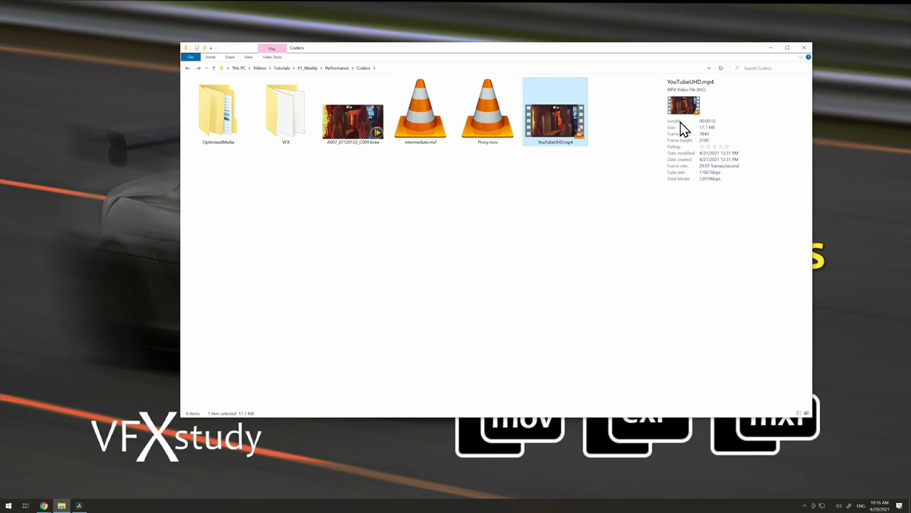
{"action": "left_click_drag", "start_coordinate": [432, 176], "coordinate": [496, 134]}
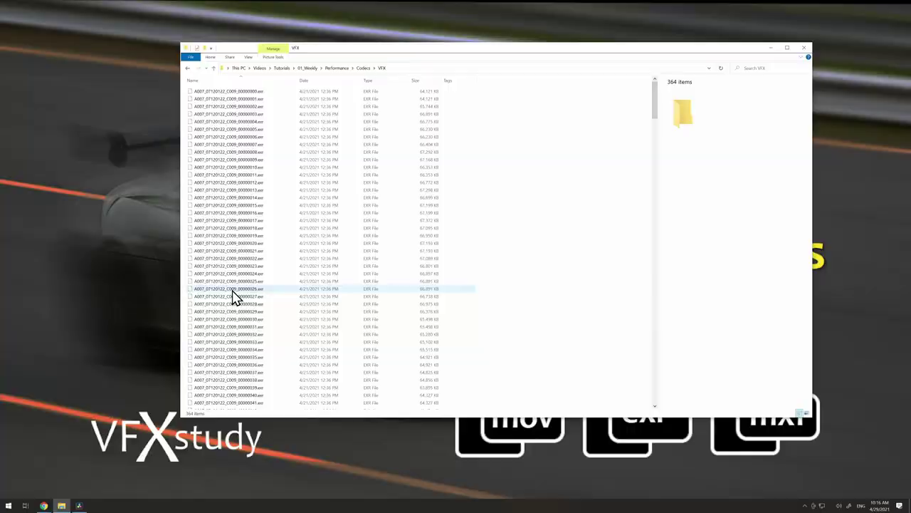
Look through the EXR image sequence in the VFX folder and go back to the Codecs folder
{"action": "scroll", "coordinate": [242, 315], "scroll_direction": "down", "scroll_amount": 4}
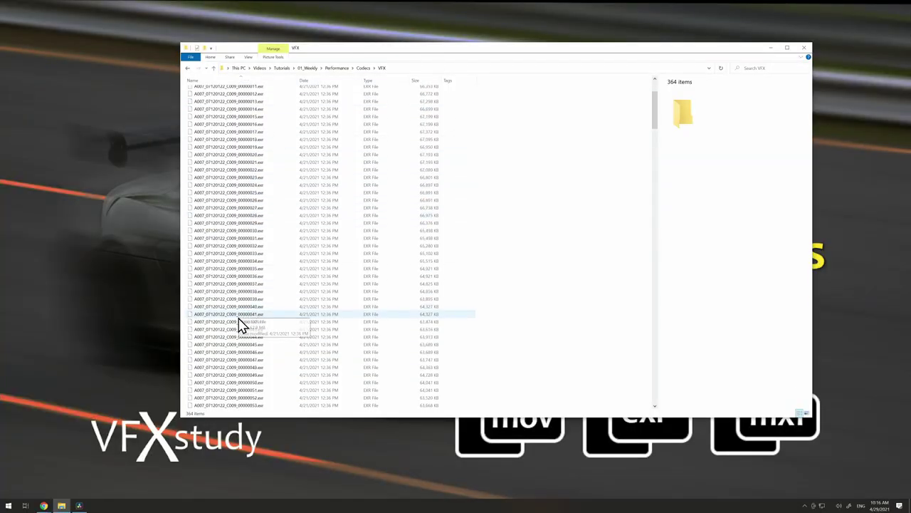
{"action": "scroll", "coordinate": [242, 344], "scroll_direction": "down", "scroll_amount": 5}
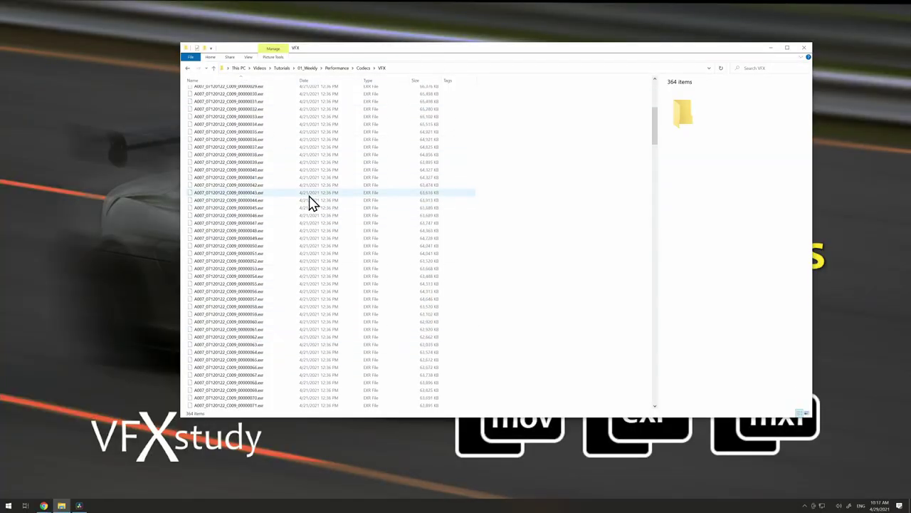
{"action": "key", "text": "alt+Up"}
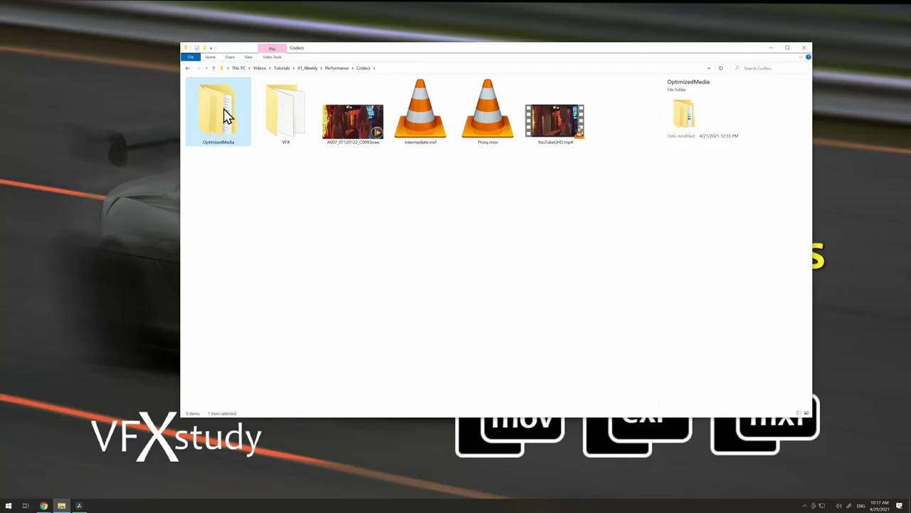
Open the OptimizedMedia subfolders down to the individual frame files, return to the Codecs folder and select the BRAW clip
{"action": "double_click", "coordinate": [225, 114]}
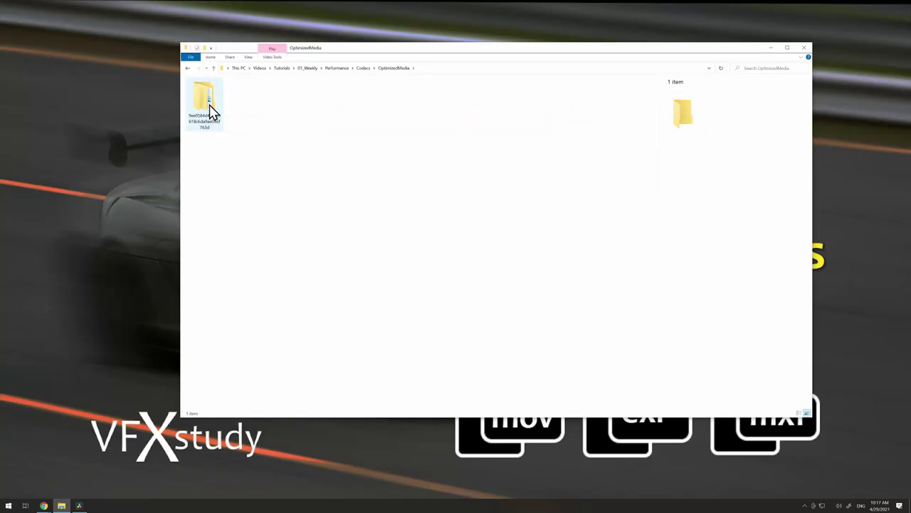
{"action": "double_click", "coordinate": [212, 114]}
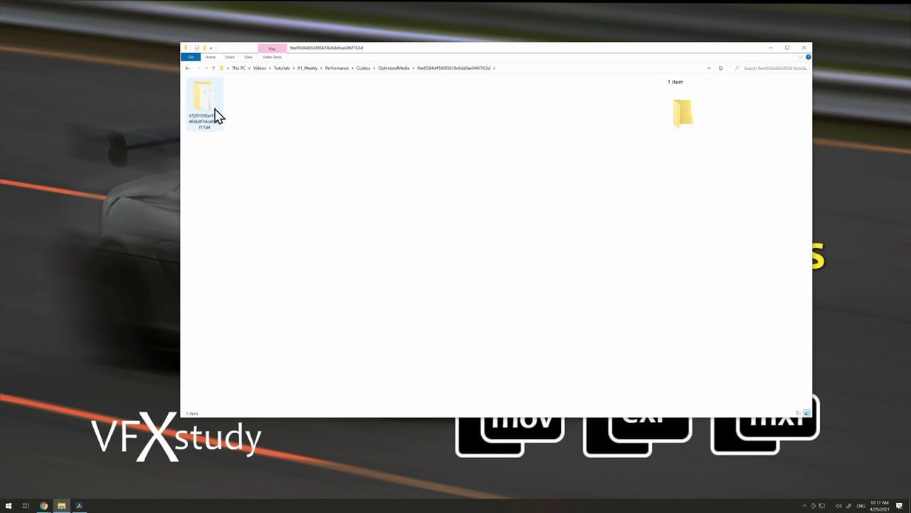
{"action": "double_click", "coordinate": [215, 115]}
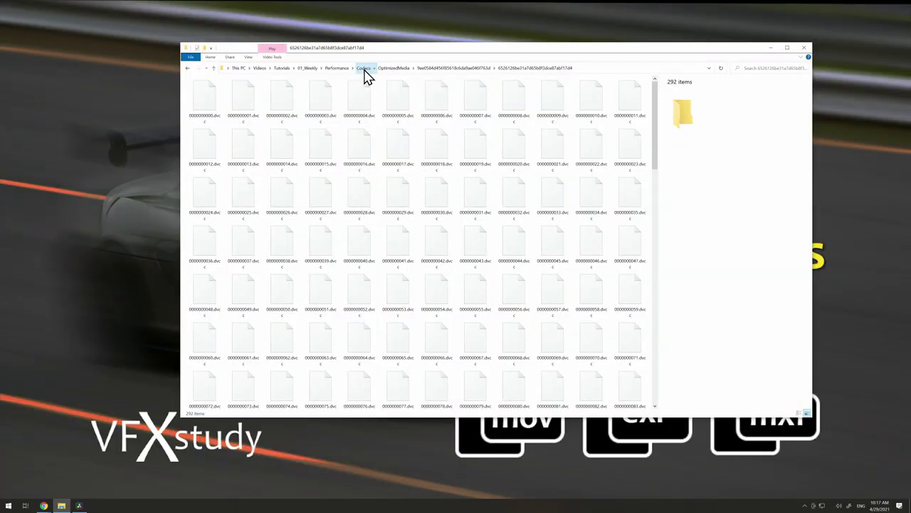
{"action": "left_click", "coordinate": [362, 68]}
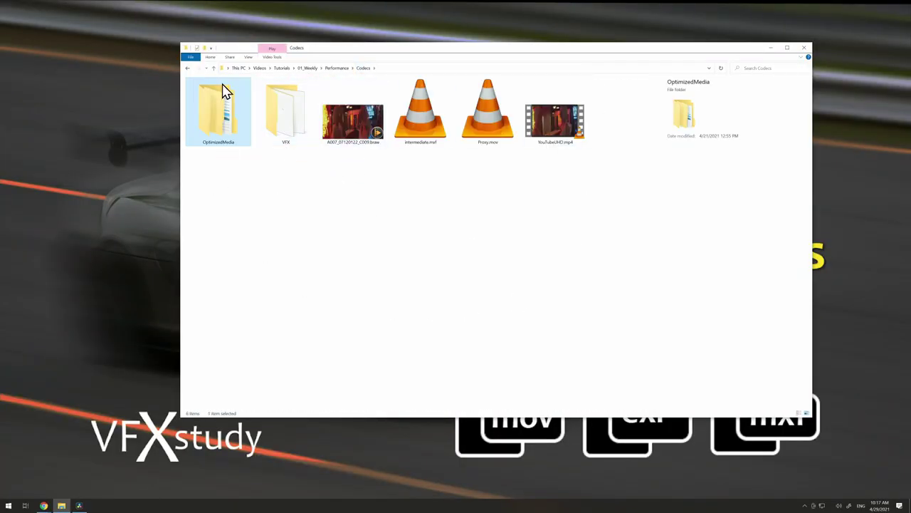
{"action": "left_click", "coordinate": [332, 139]}
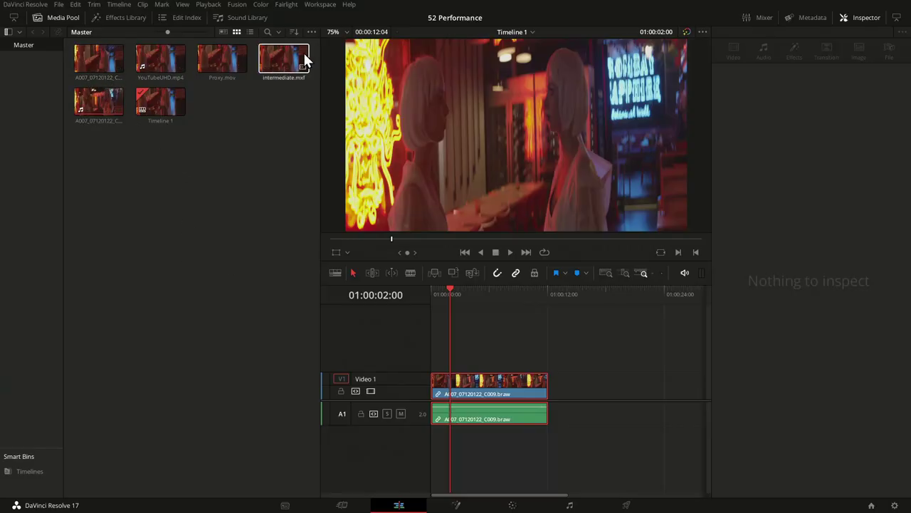
Show the media pool clips as a list and check which metadata columns can be displayed
{"action": "left_click", "coordinate": [91, 120]}
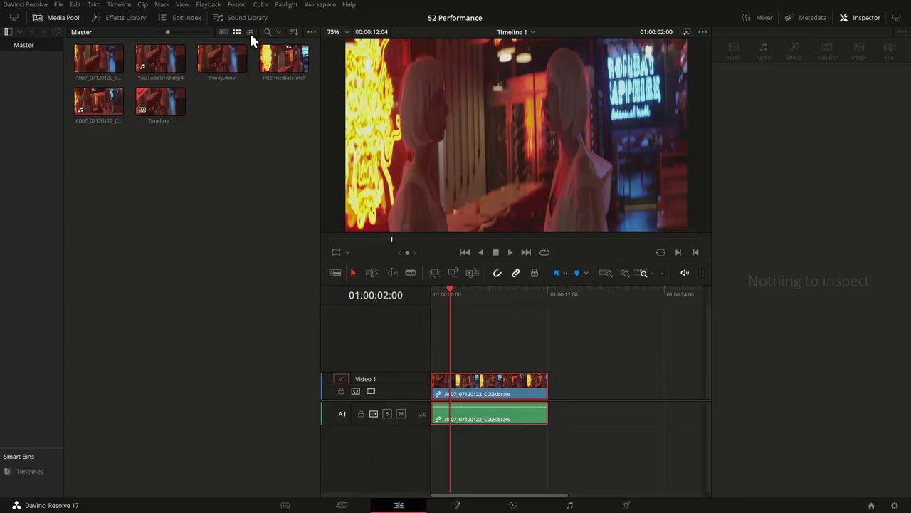
{"action": "left_click", "coordinate": [250, 32]}
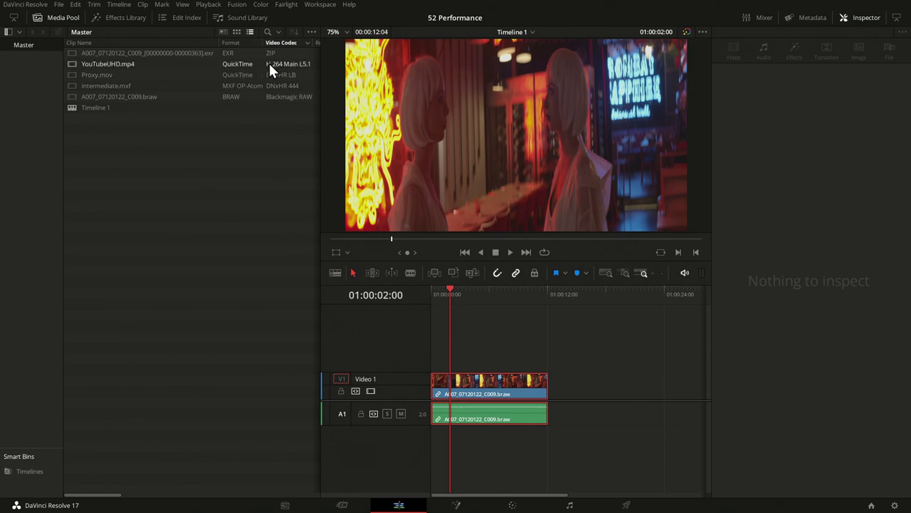
{"action": "left_click_drag", "start_coordinate": [84, 500], "coordinate": [64, 481]}
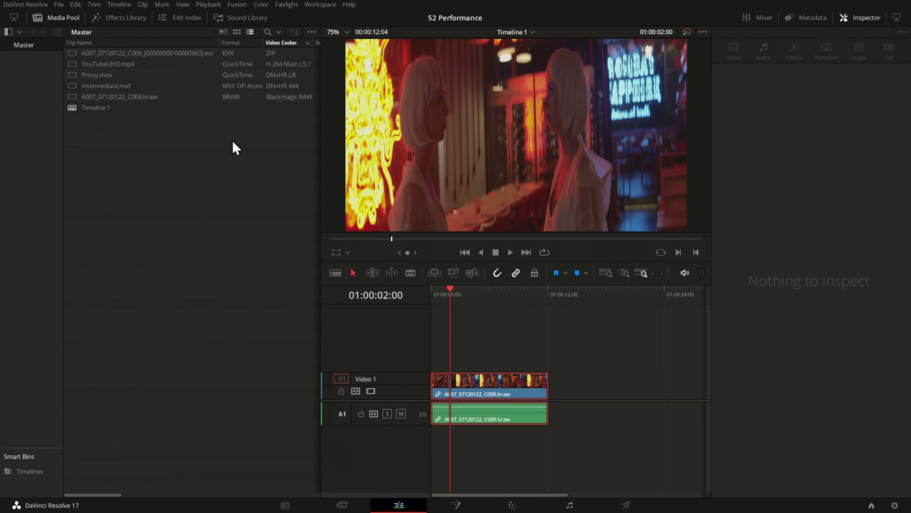
{"action": "right_click", "coordinate": [242, 44]}
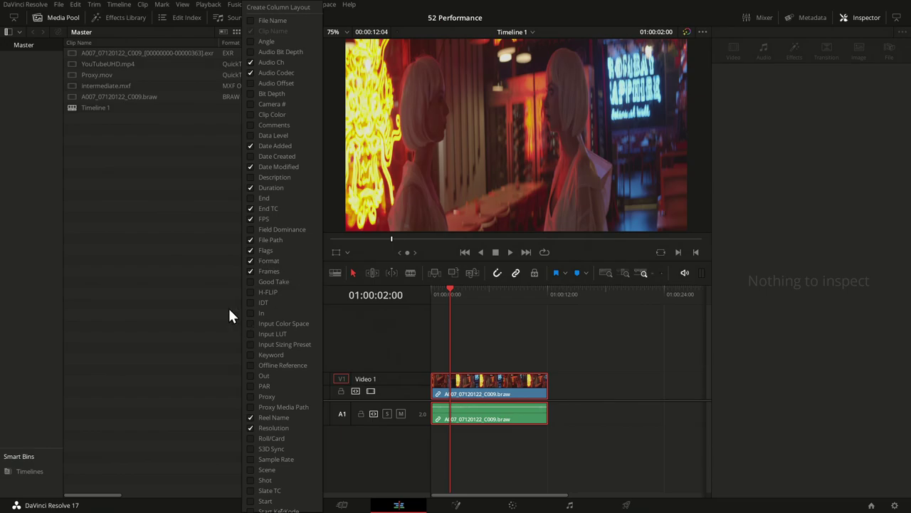
{"action": "left_click", "coordinate": [168, 229]}
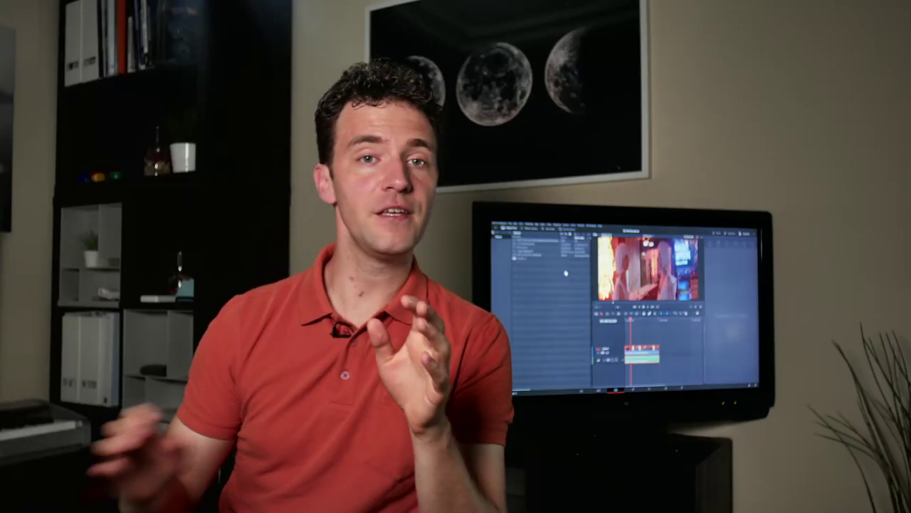
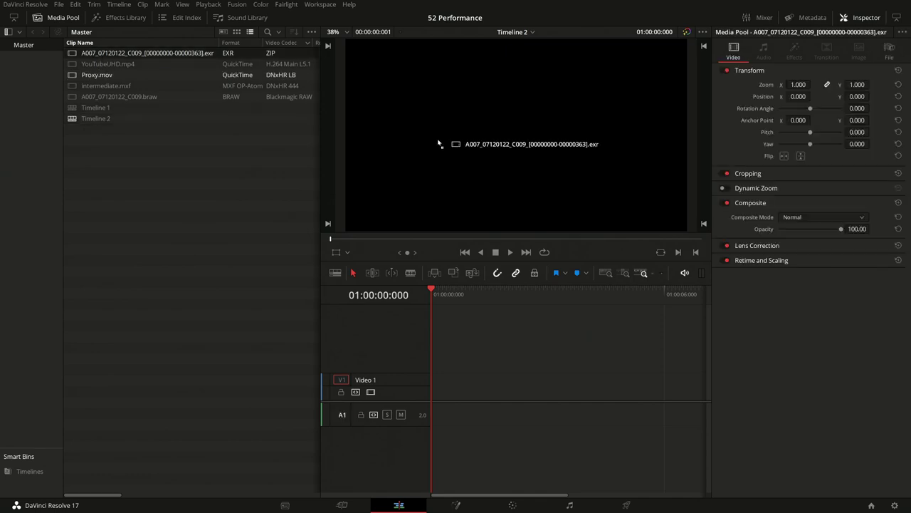
Place the A007_07120122_C009 EXR sequence at the start of Video 1 in Timeline 2 and toggle Show All Video Frames twice
{"action": "left_click_drag", "start_coordinate": [439, 391], "coordinate": [443, 389]}
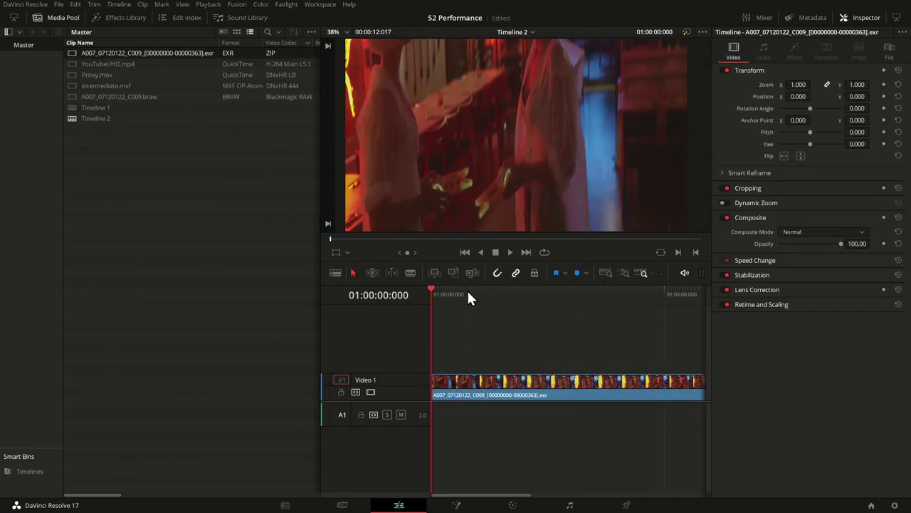
{"action": "left_click", "coordinate": [704, 31]}
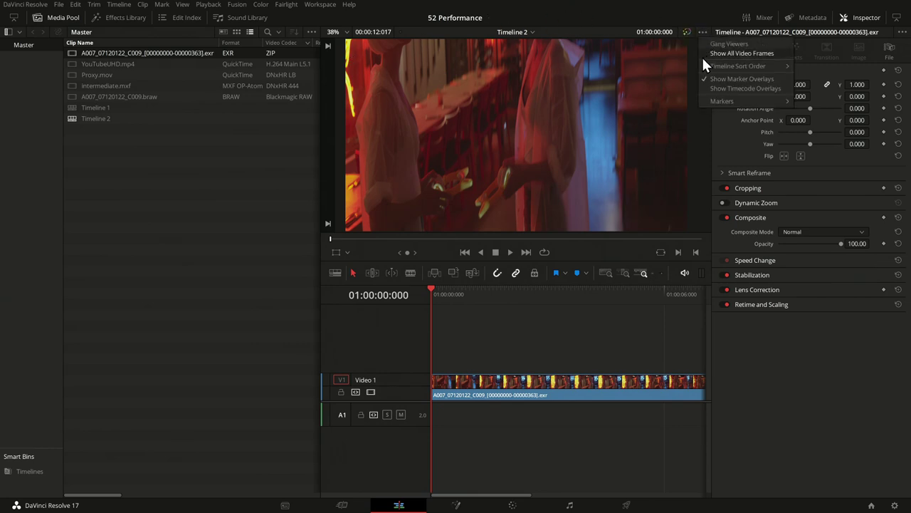
{"action": "left_click", "coordinate": [720, 52]}
{"action": "left_click", "coordinate": [701, 30]}
{"action": "left_click", "coordinate": [742, 51]}
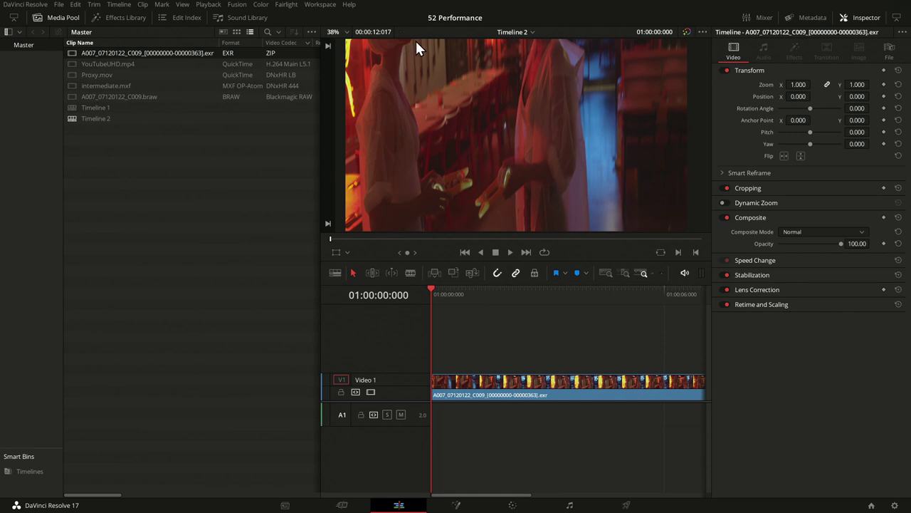
Play the EXR clip to check its playback frame rate and add A007_07120122_C009.braw directly after it on the timeline
{"action": "key", "text": "space"}
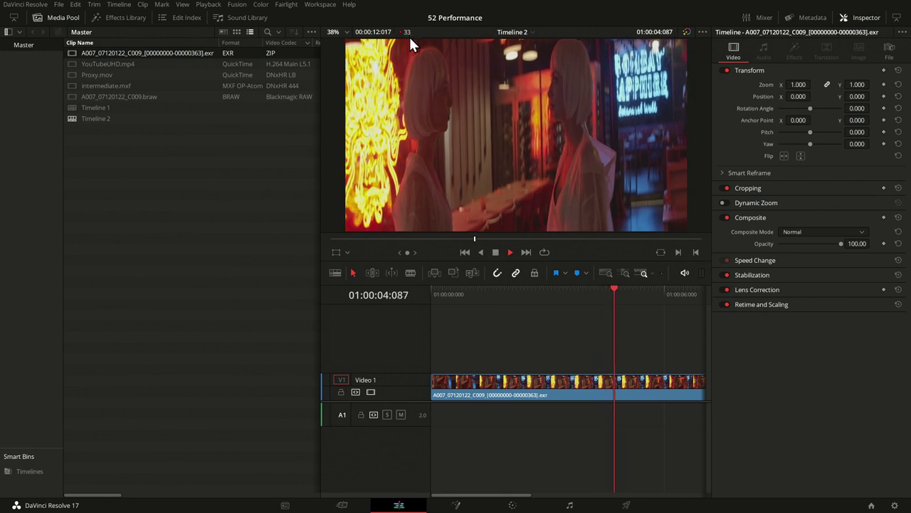
{"action": "key", "text": "space"}
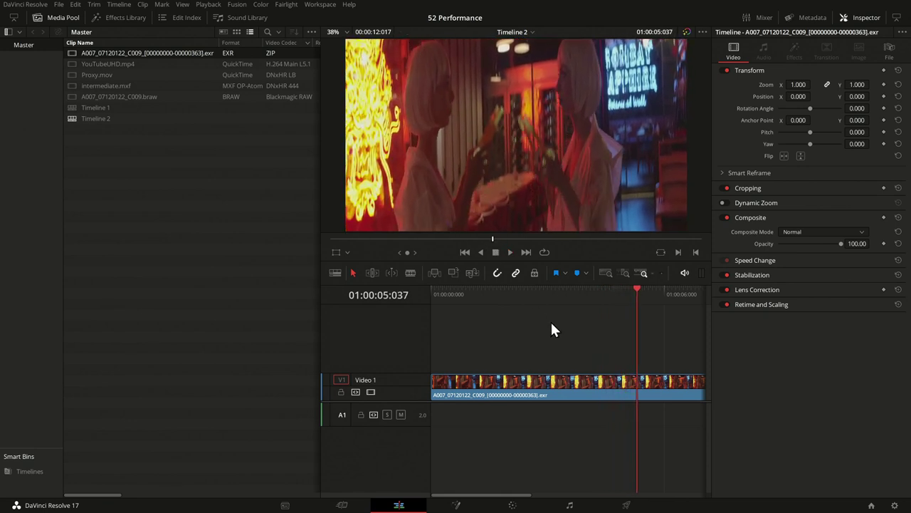
{"action": "scroll", "coordinate": [556, 325], "scroll_direction": "down", "scroll_amount": 5}
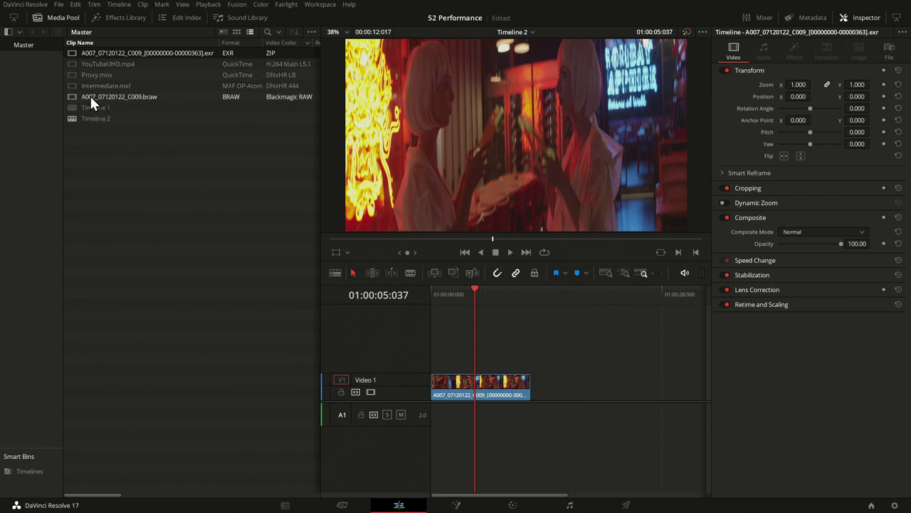
{"action": "left_click_drag", "start_coordinate": [93, 95], "coordinate": [533, 403]}
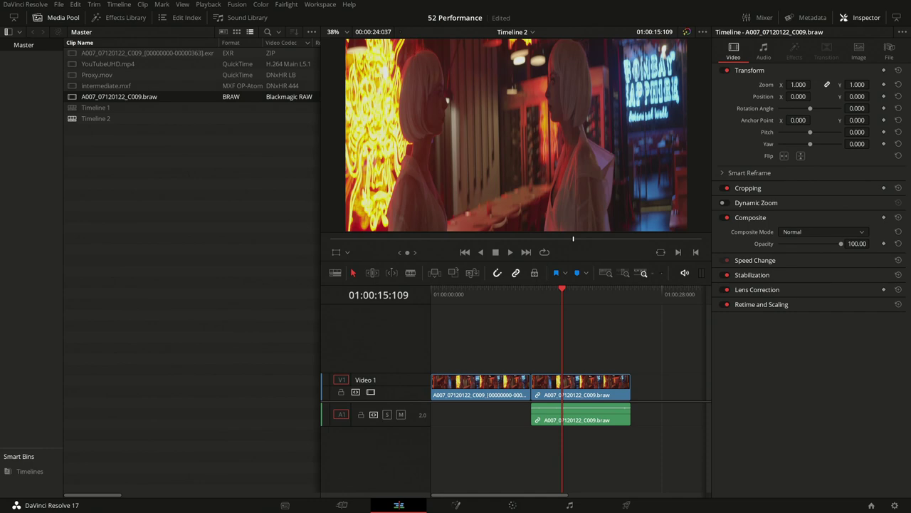
Open Task Manager's Performance view and move its window clear of the timeline clips
{"action": "key", "text": "ctrl+shift+Escape"}
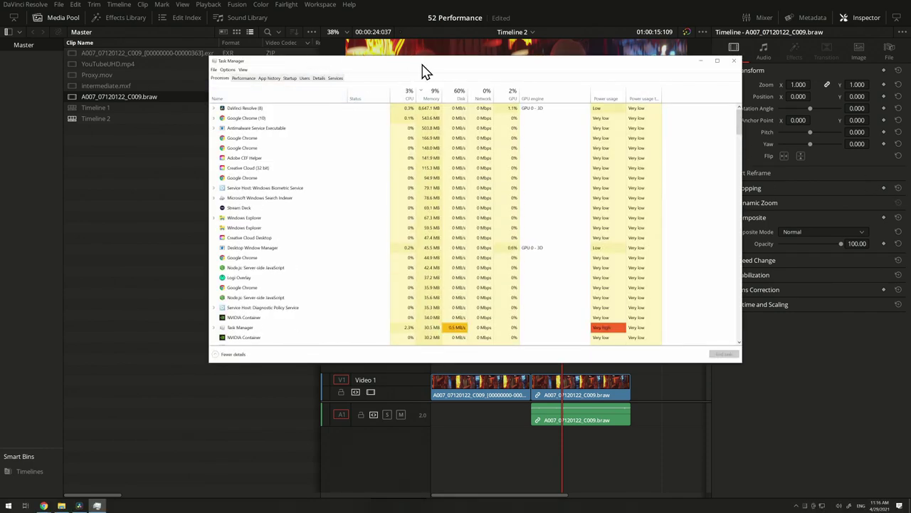
{"action": "left_click", "coordinate": [342, 103]}
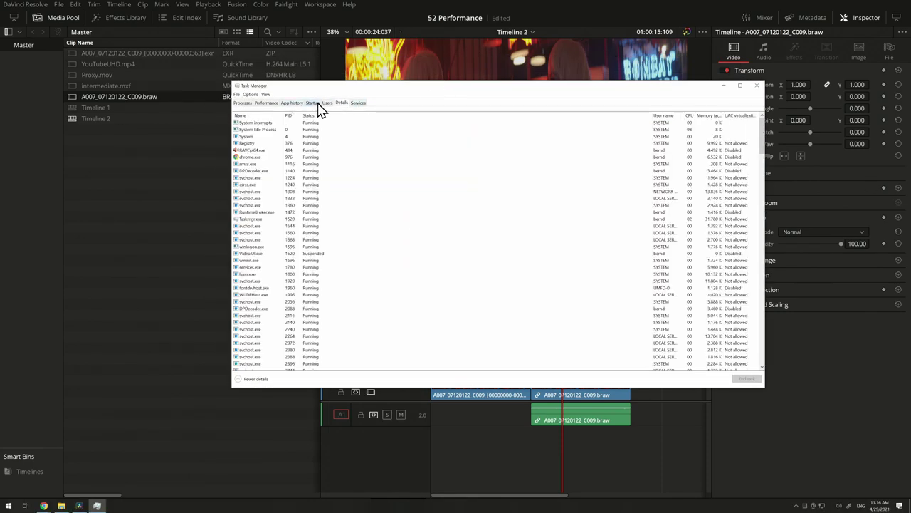
{"action": "left_click", "coordinate": [267, 104]}
{"action": "left_click_drag", "start_coordinate": [410, 90], "coordinate": [554, 22]}
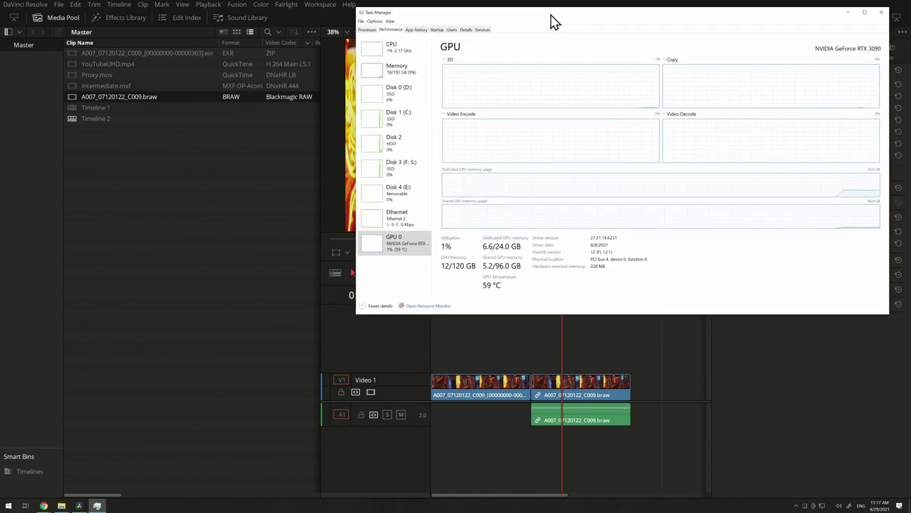
Play the timeline from the start and examine the GPU, CPU and Disk 0 (D:) load during the EXR clip
{"action": "left_click", "coordinate": [510, 324]}
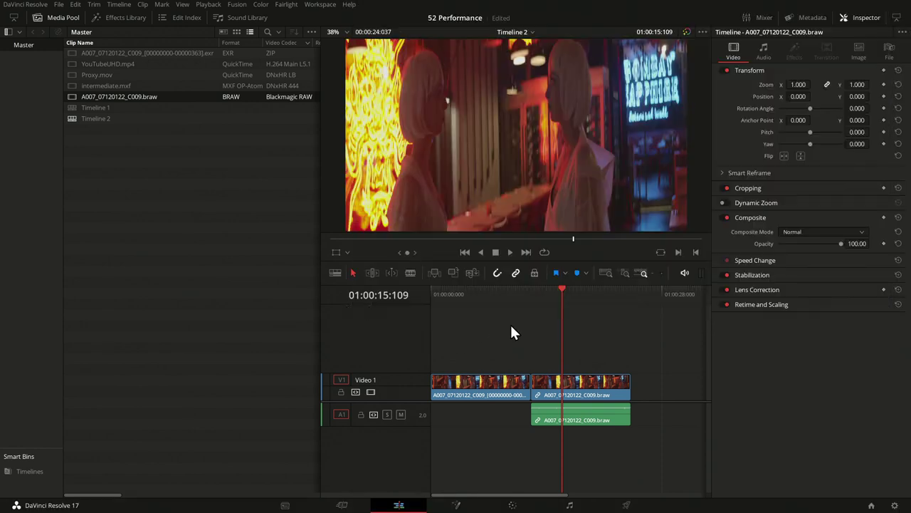
{"action": "left_click_drag", "start_coordinate": [467, 305], "coordinate": [432, 296]}
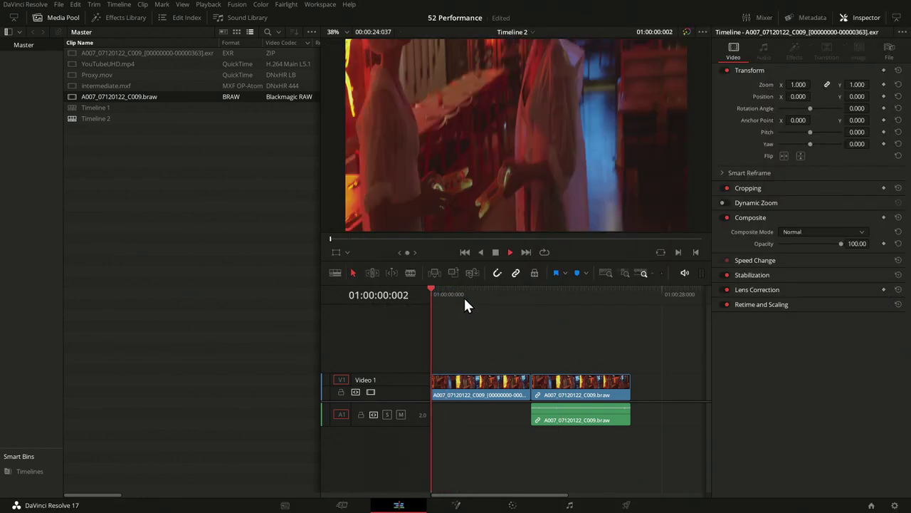
{"action": "key", "text": "alt+Tab"}
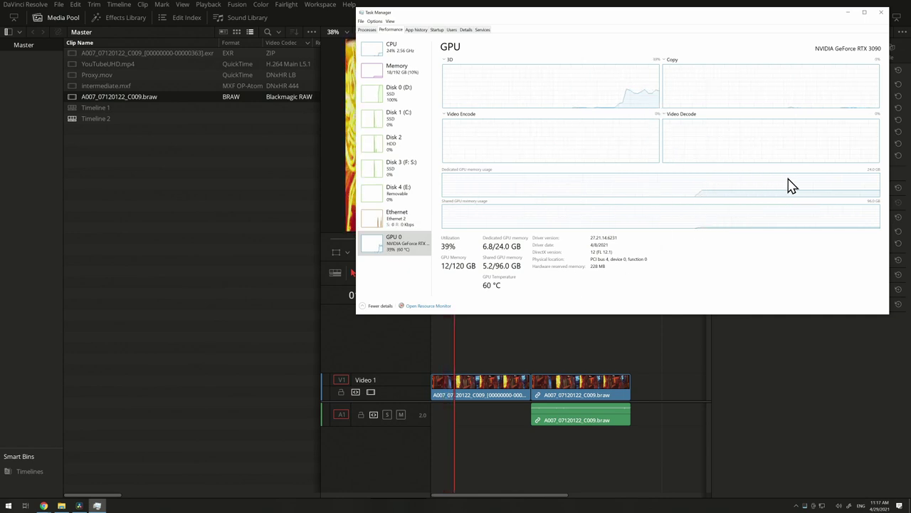
{"action": "left_click", "coordinate": [390, 56]}
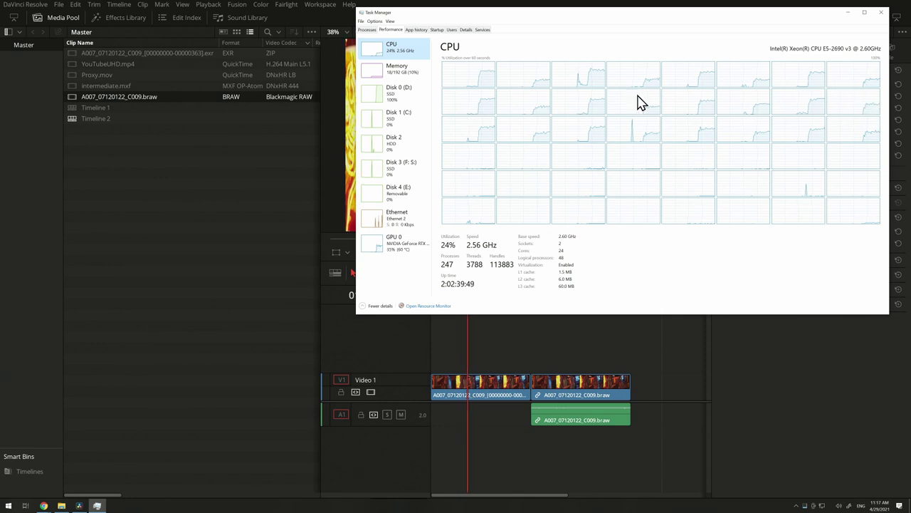
{"action": "left_click", "coordinate": [412, 100]}
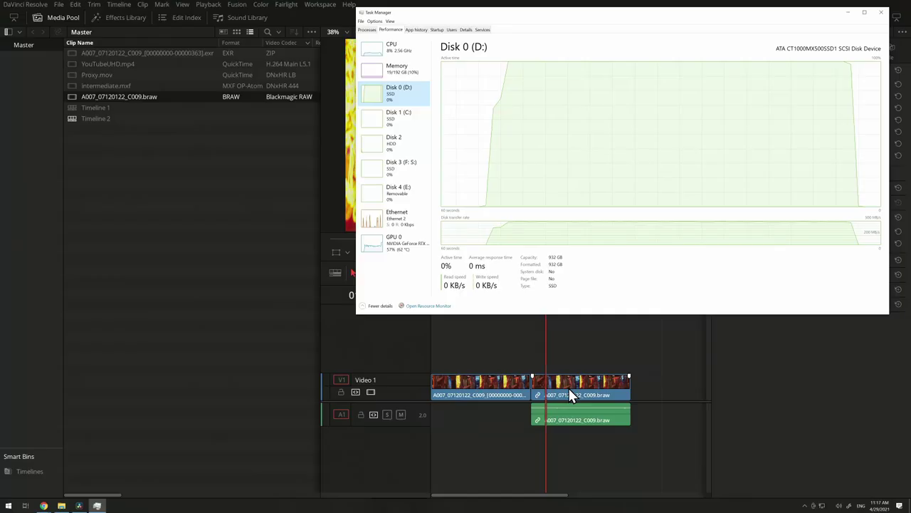
Select the BRAW clip on the timeline and examine the CPU and GPU load in Task Manager while it plays
{"action": "left_click", "coordinate": [568, 388]}
{"action": "key", "text": "alt+Tab"}
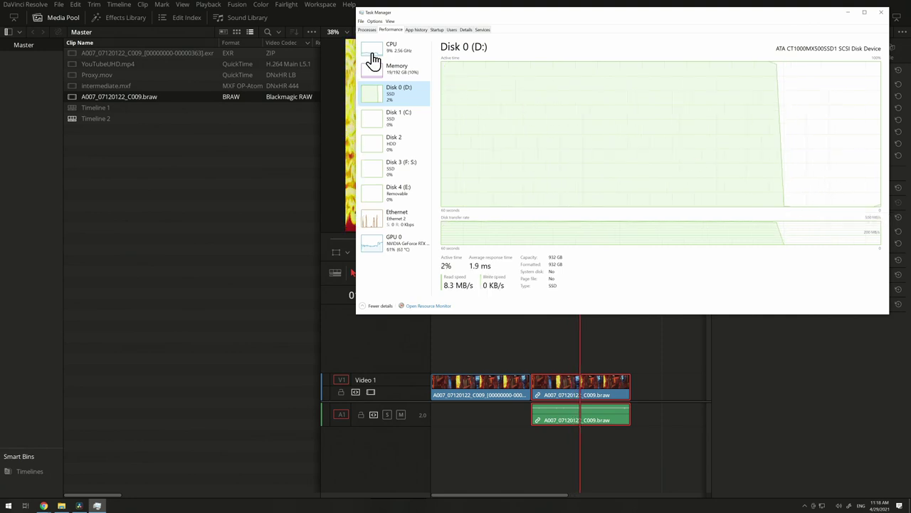
{"action": "left_click", "coordinate": [398, 48]}
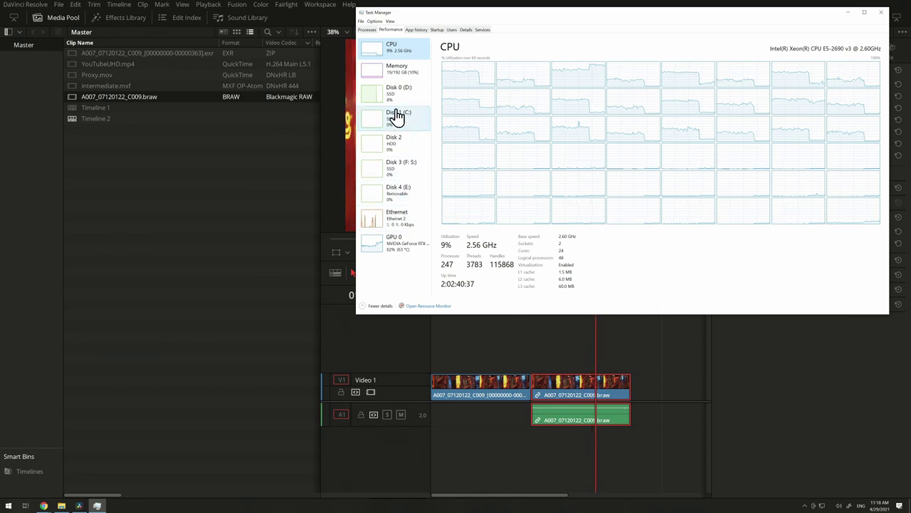
{"action": "left_click", "coordinate": [407, 243]}
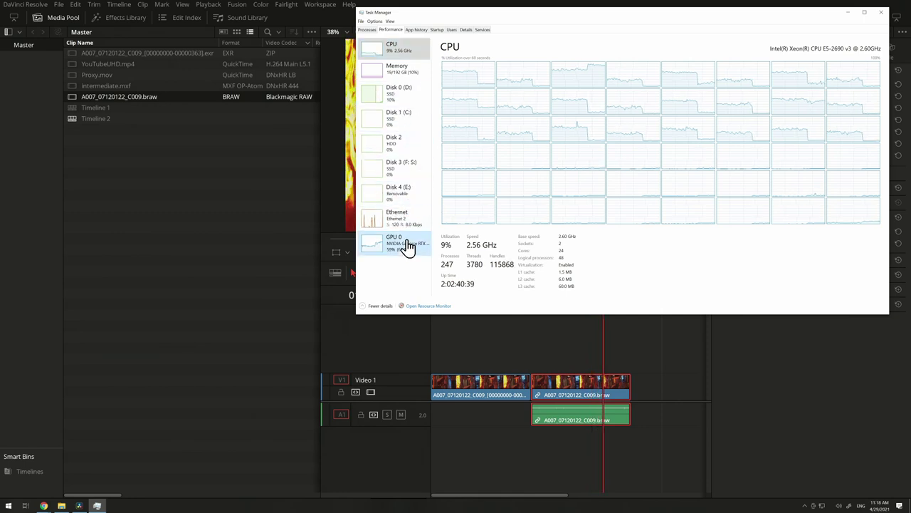